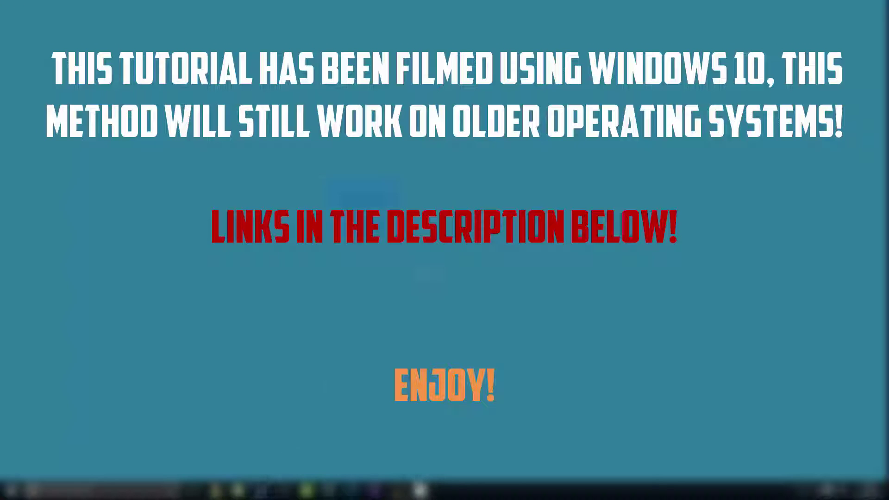
drag(125, 90, 465, 291)
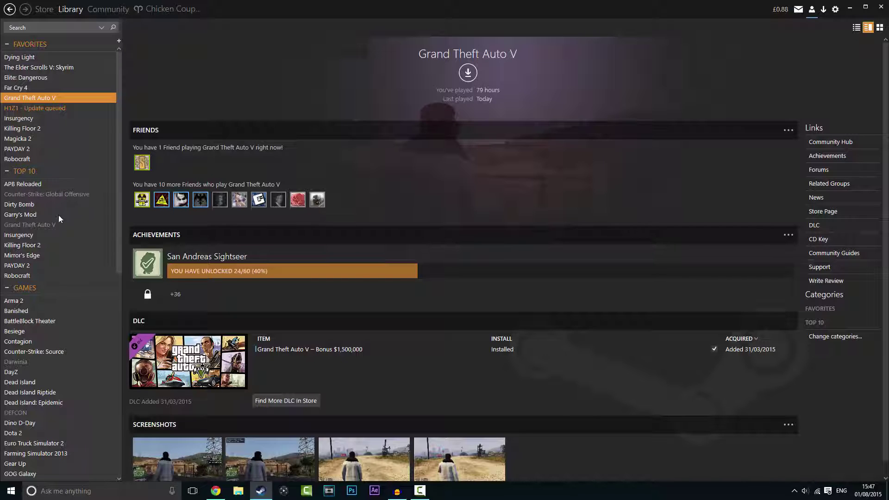
scroll(70, 217, down, 1)
scroll(72, 247, up, 1)
scroll(60, 296, down, 1)
scroll(70, 259, up, 1)
Open the properties of Elite: Dangerous from the game library and show its local files options
click(65, 77)
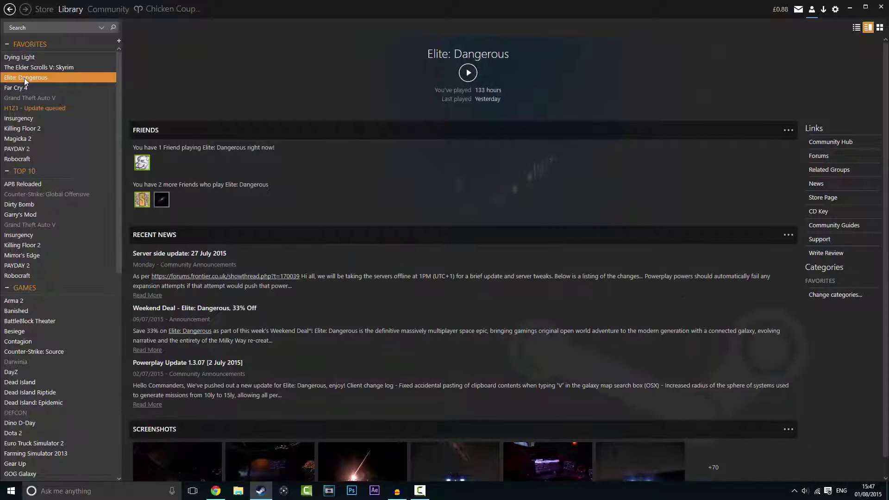
right_click(24, 77)
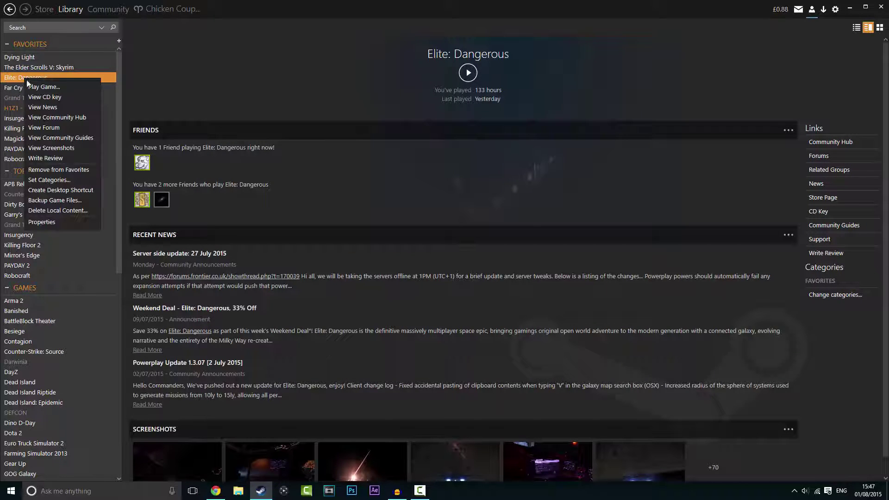
click(60, 220)
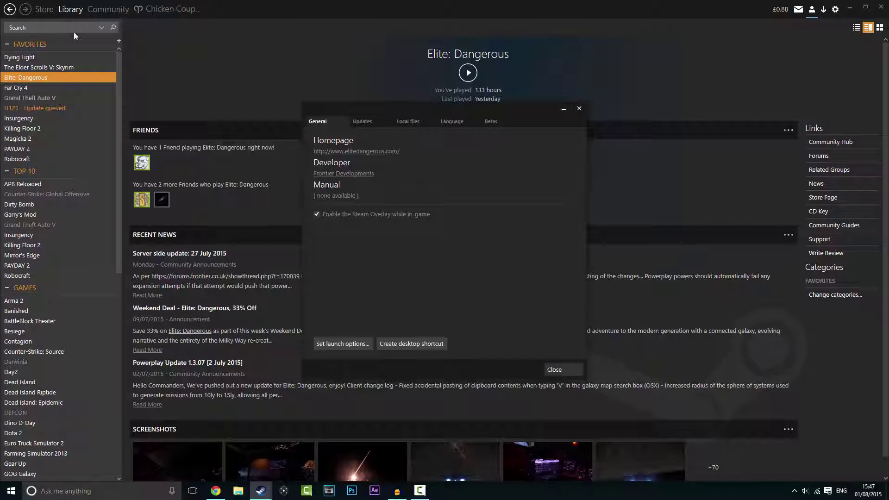
click(408, 122)
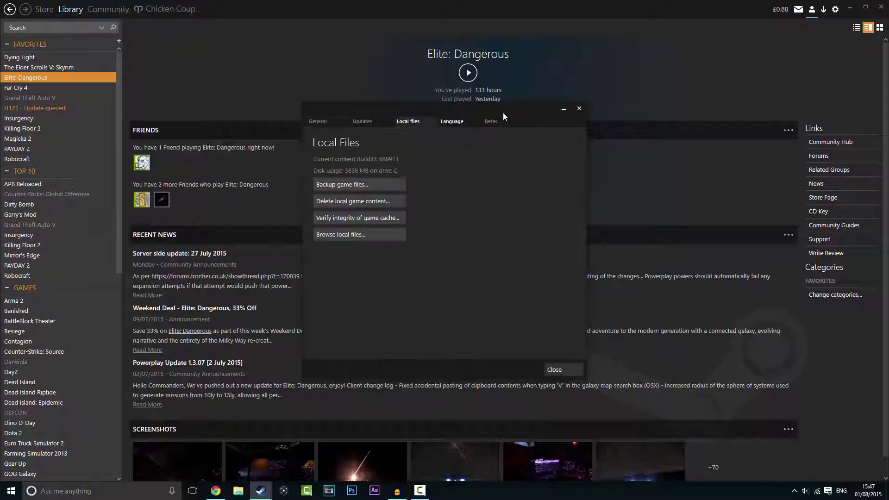
click(491, 121)
click(408, 122)
Browse to the local installation folder of Elite: Dangerous and close the game's properties
click(347, 241)
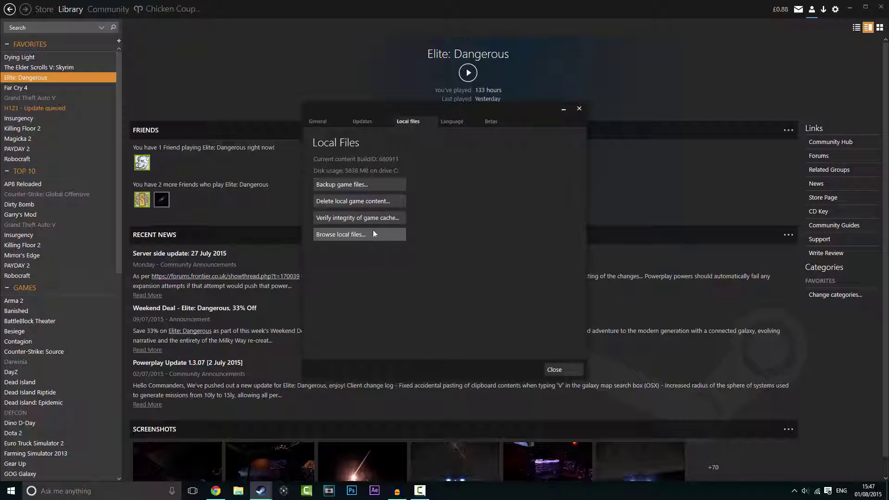
click(566, 112)
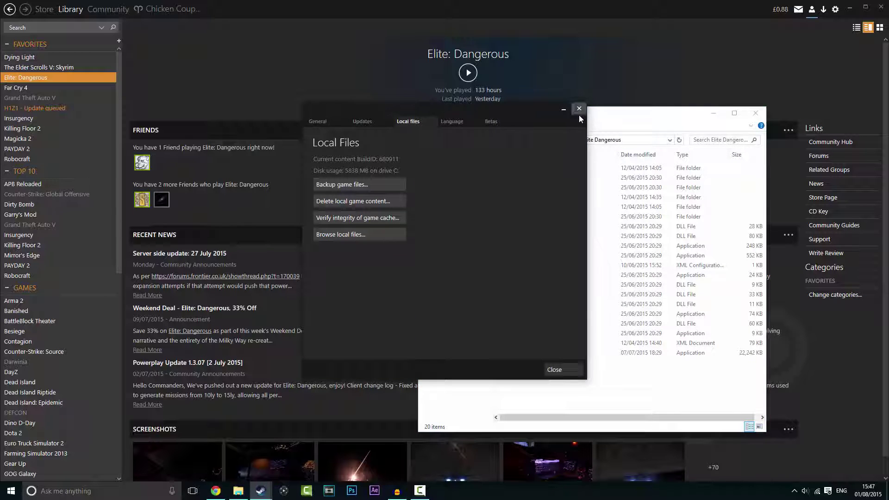
click(579, 115)
drag(579, 114, 527, 73)
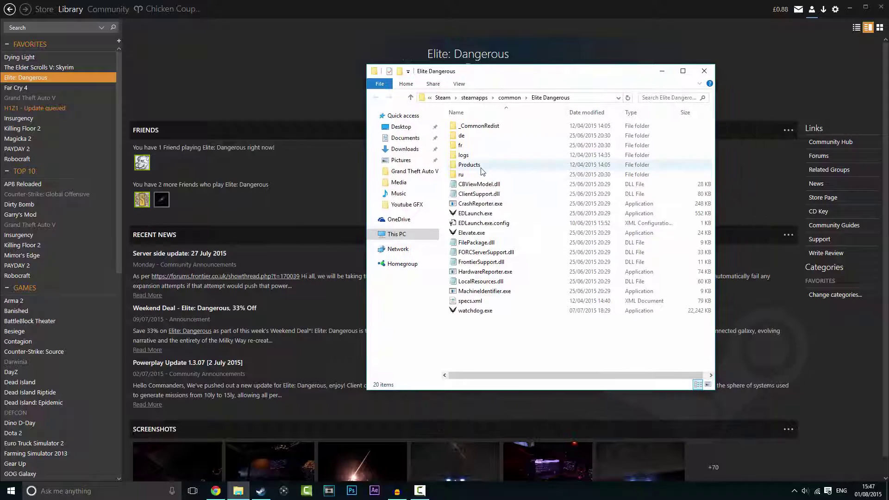
Open GraphicsConfiguration.xml from the Products\FORC-FDEV-D-1010 folder for editing in Notepad++
double_click(482, 165)
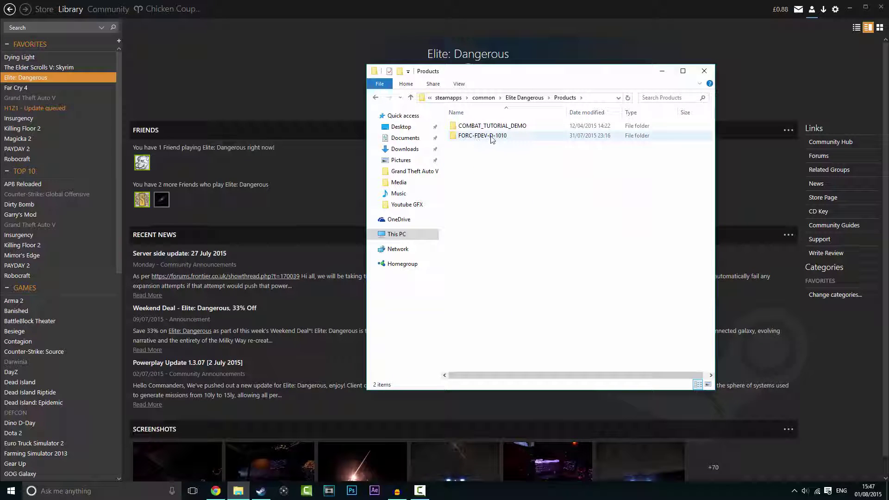
double_click(488, 137)
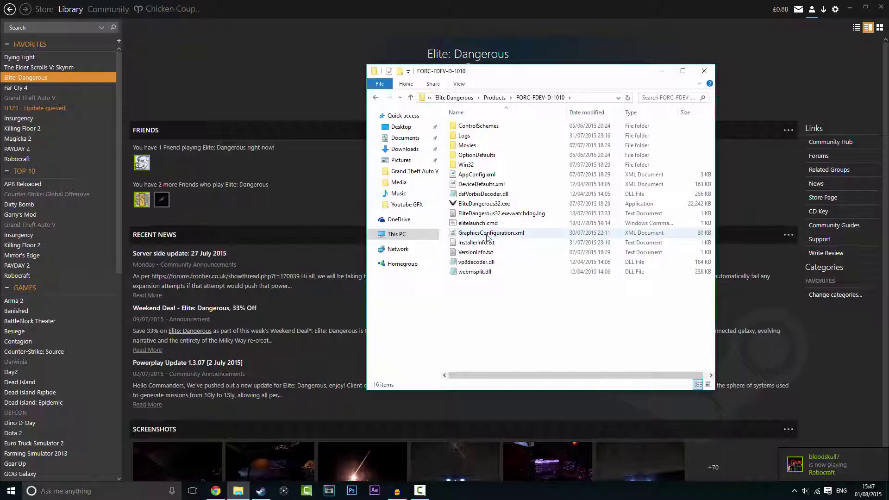
double_click(523, 234)
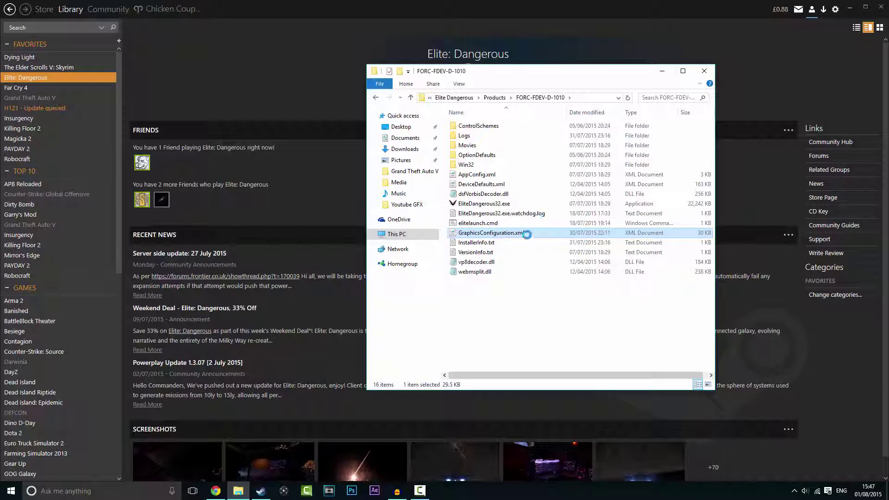
right_click(518, 235)
click(538, 252)
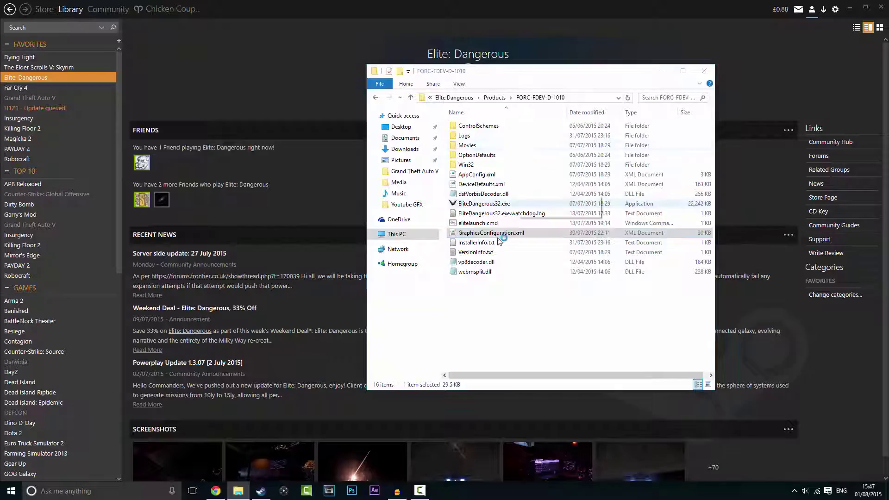
drag(763, 64, 375, 152)
drag(140, 152, 457, 49)
Locate the GUIColour section in GraphicsConfiguration.xml and examine the Standard MatrixRed, MatrixGreen and MatrixBlue values under Default
scroll(457, 155, up, 13)
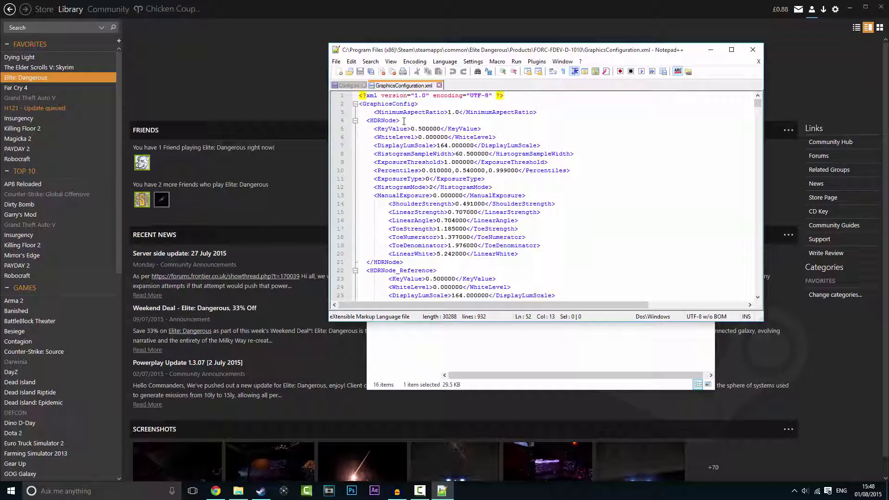
scroll(415, 126, down, 13)
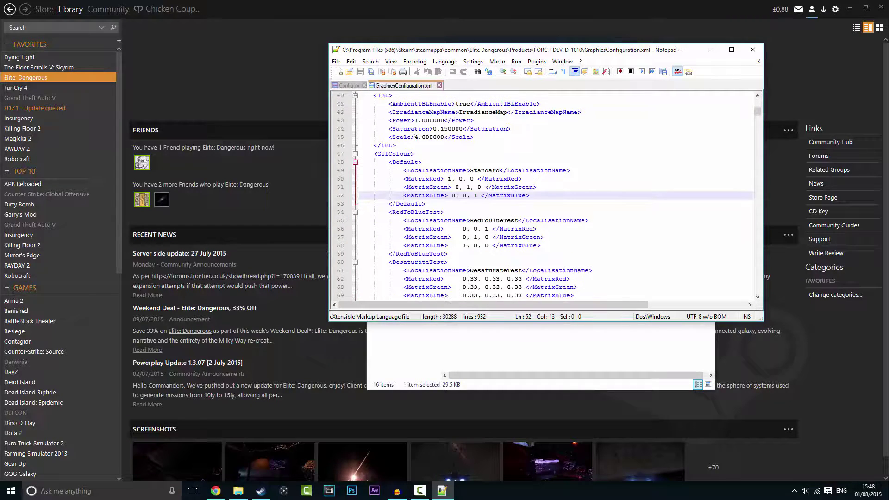
scroll(415, 134, down, 4)
scroll(416, 130, up, 3)
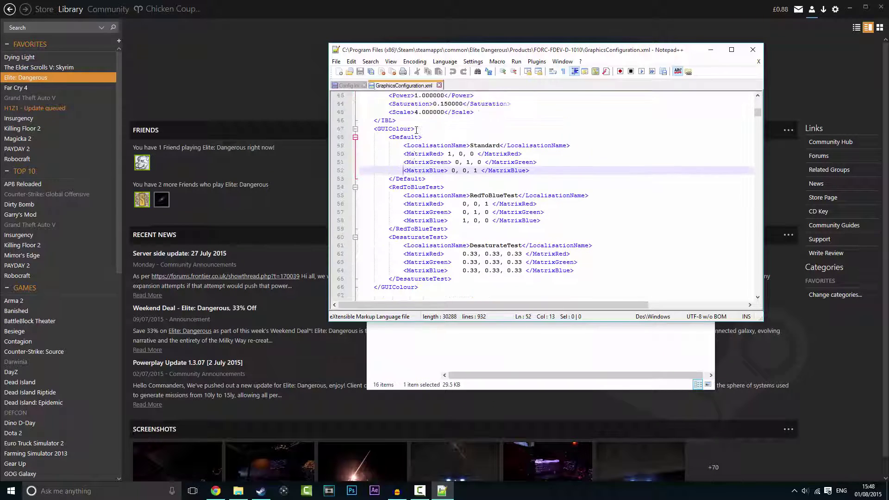
drag(375, 128, 414, 131)
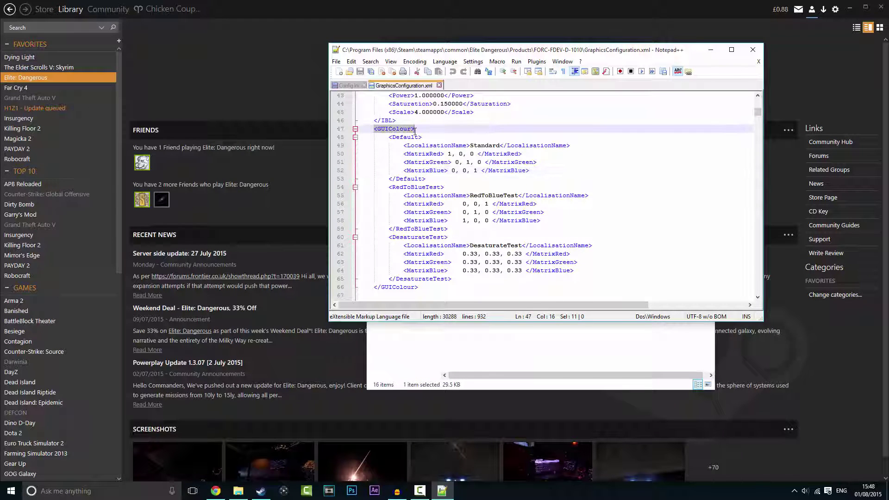
click(421, 196)
click(482, 254)
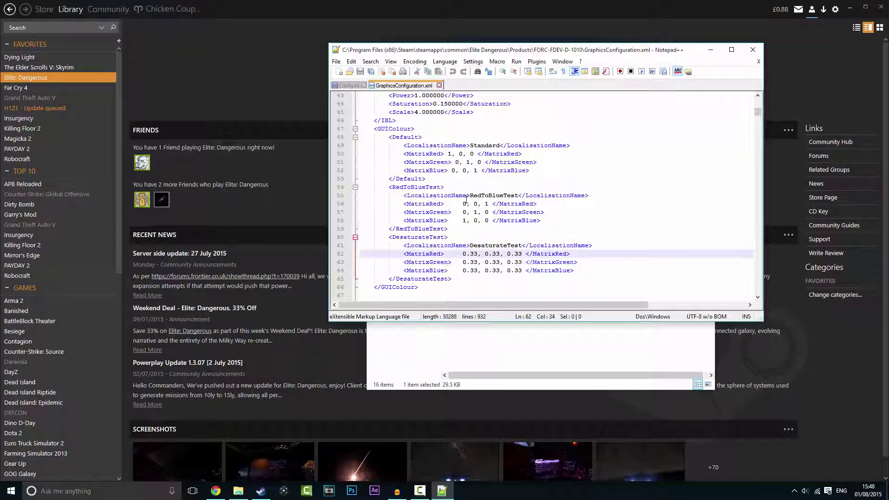
drag(471, 145, 502, 145)
click(457, 156)
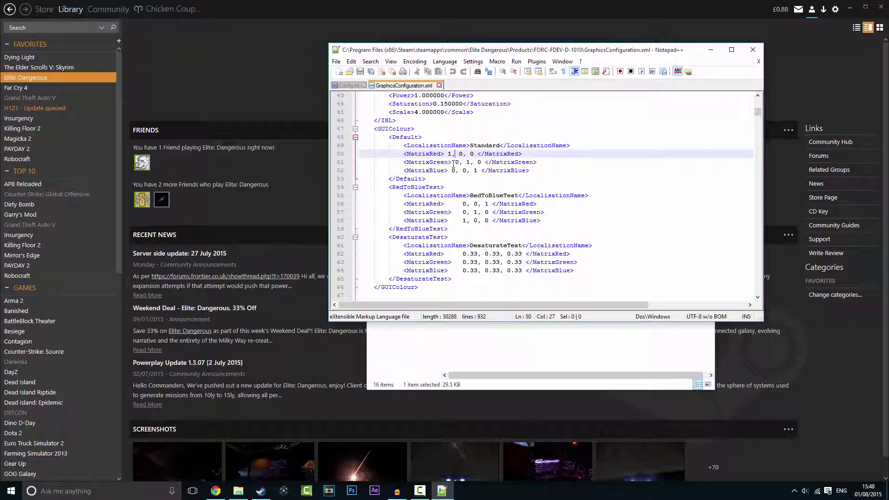
scroll(329, 345, down, 1)
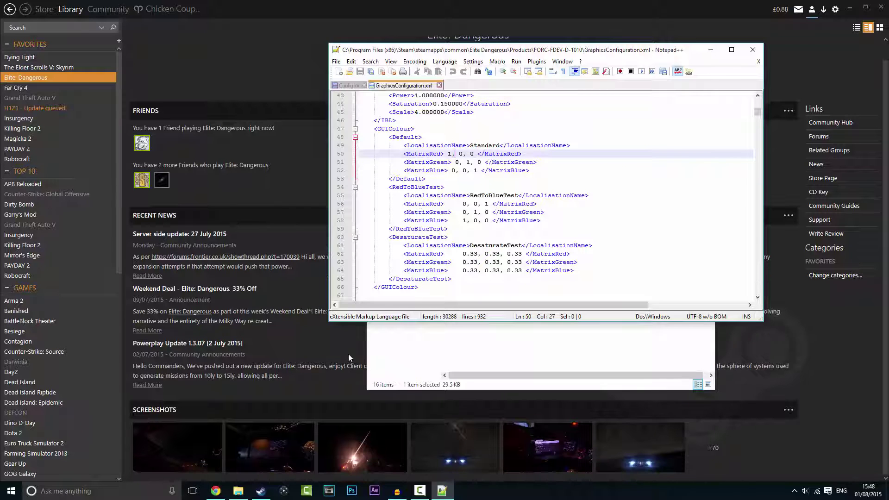
click(562, 445)
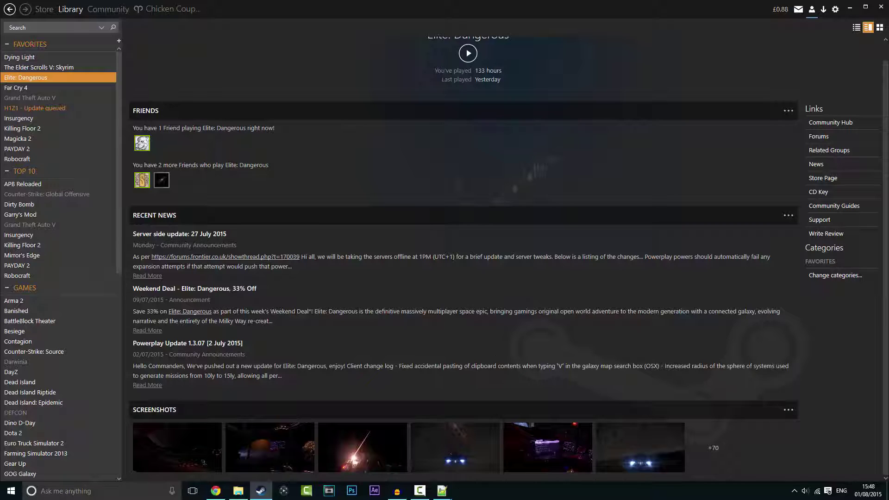
click(442, 490)
drag(549, 51, 427, 32)
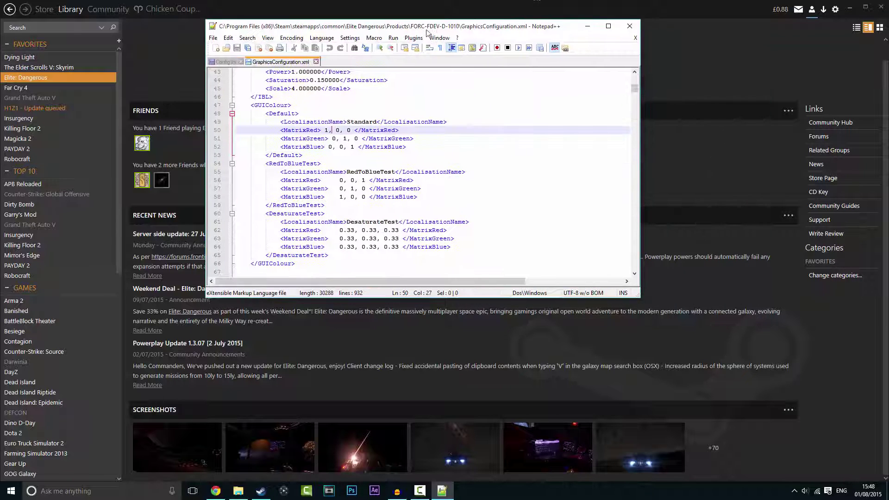
double_click(430, 28)
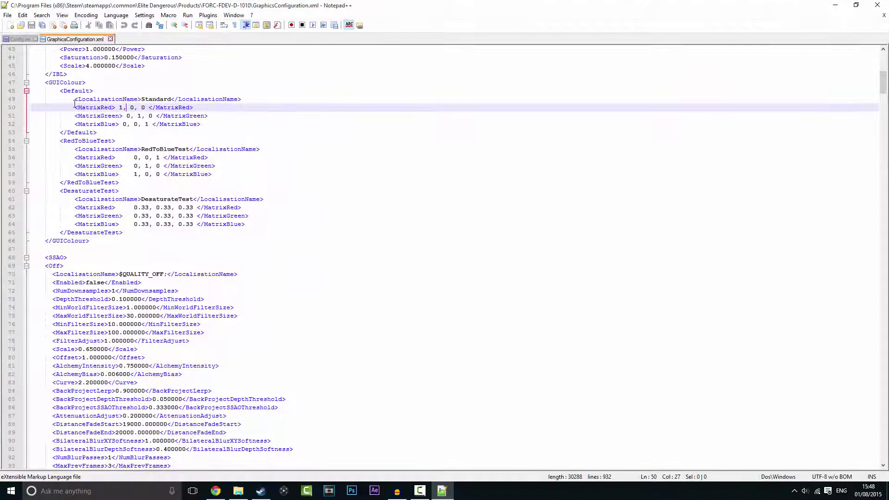
click(835, 5)
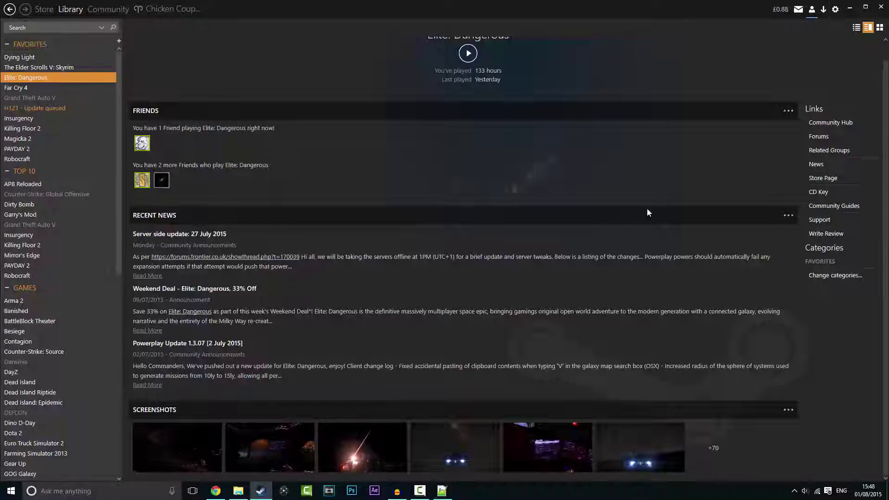
Switch to Chrome and skim the "Change HUD Colour *tweak*" forum thread
click(215, 490)
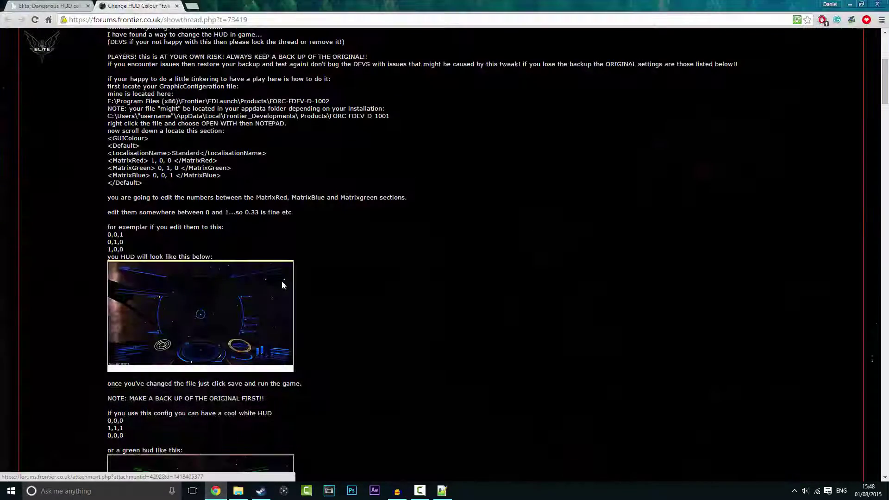
scroll(278, 207, down, 20)
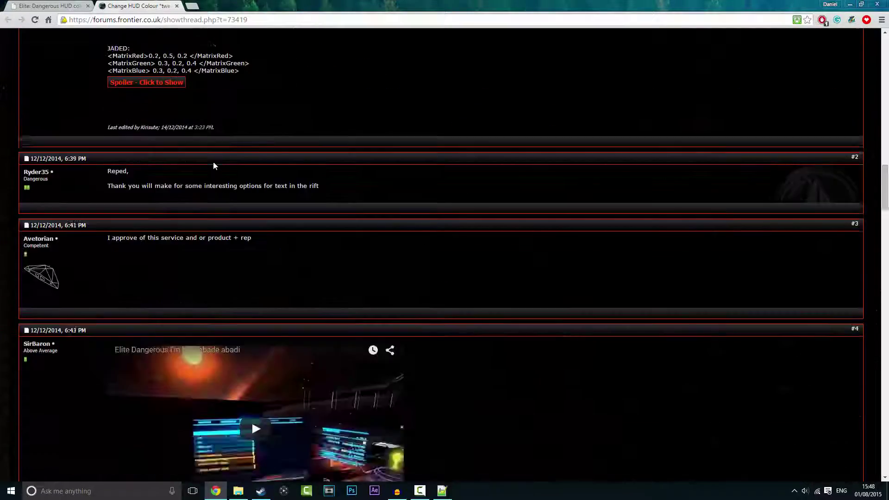
scroll(213, 161, up, 15)
scroll(213, 154, up, 15)
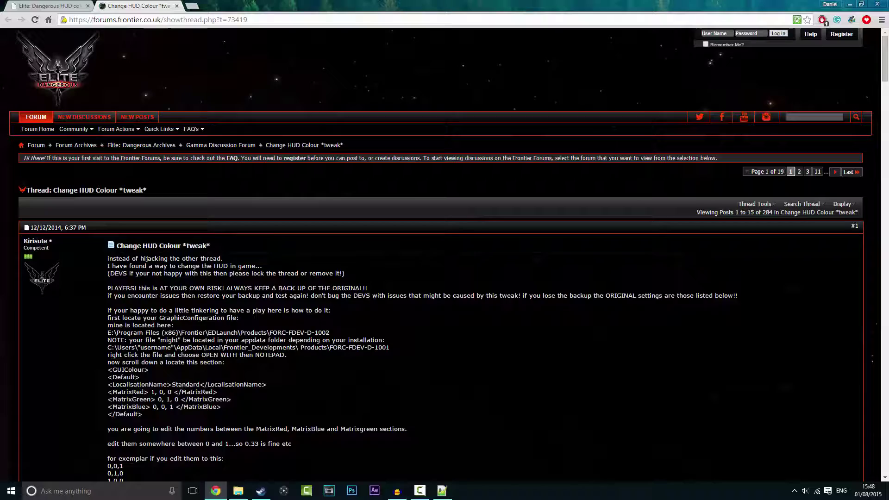
Examine the example HUD images and the ready-made matrix colour configurations in the thread's first post
scroll(243, 210, down, 10)
scroll(238, 201, up, 4)
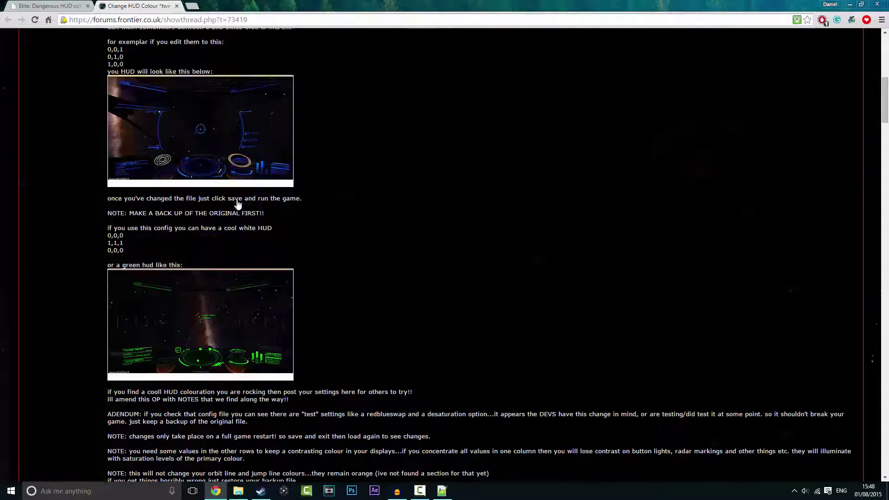
scroll(196, 193, down, 2)
scroll(235, 362, down, 2)
scroll(240, 320, up, 1)
scroll(240, 319, down, 6)
scroll(222, 328, down, 4)
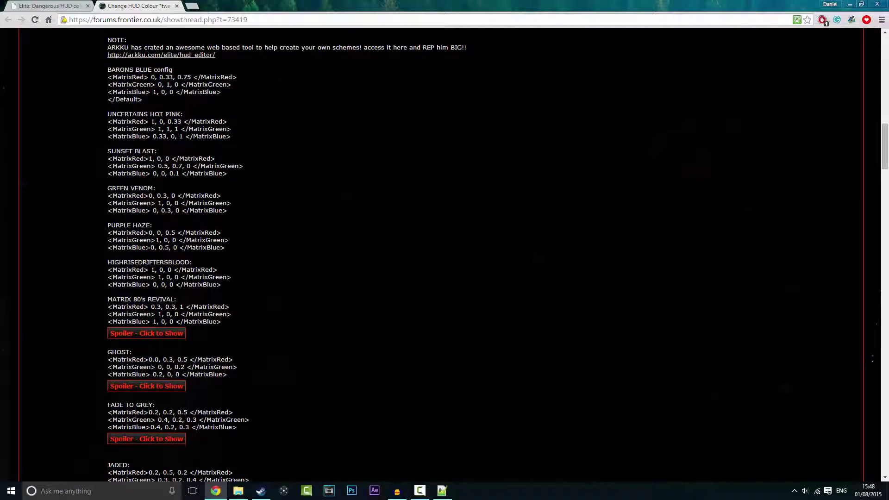
scroll(240, 250, up, 1)
scroll(308, 218, down, 3)
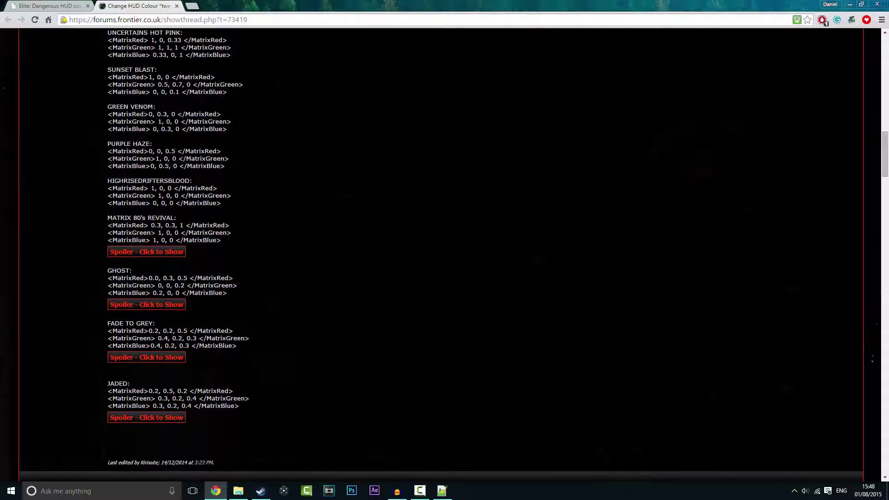
Open the Elite: Dangerous HUD colour theme editor and compare its generated matrix snippet with the Default matrix lines in GraphicsConfiguration.xml
click(130, 254)
scroll(170, 243, down, 2)
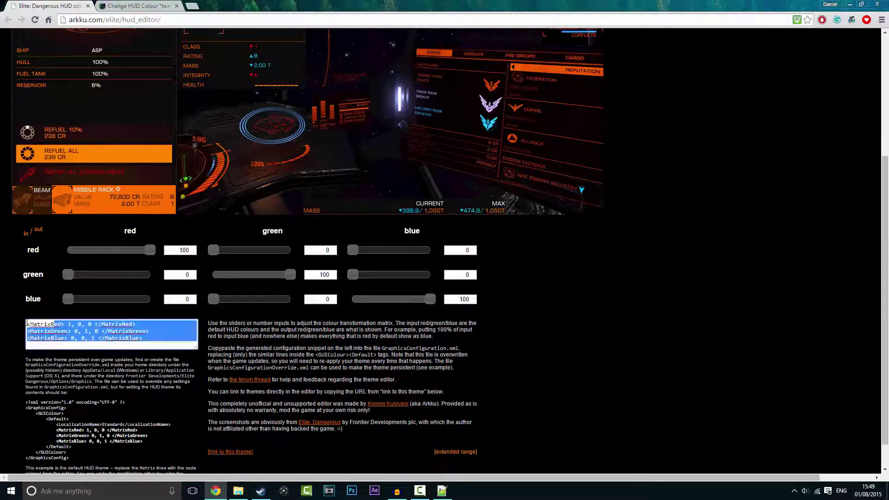
click(93, 338)
click(441, 490)
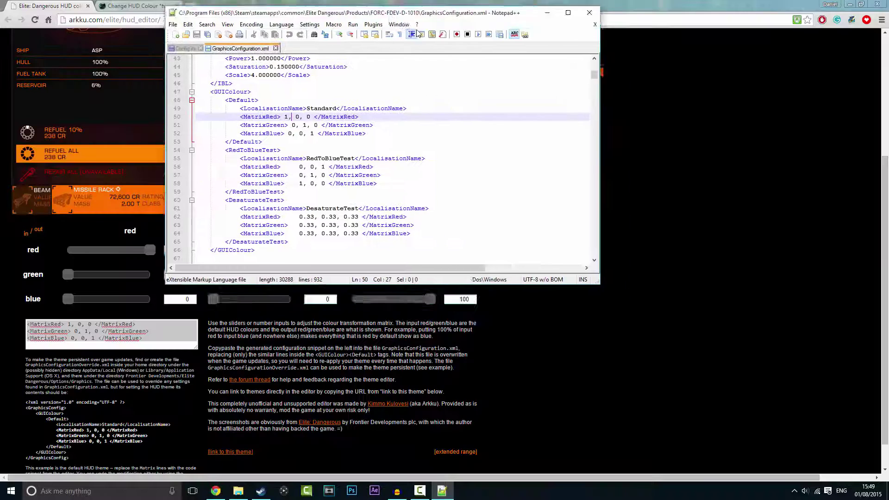
drag(416, 13, 602, 103)
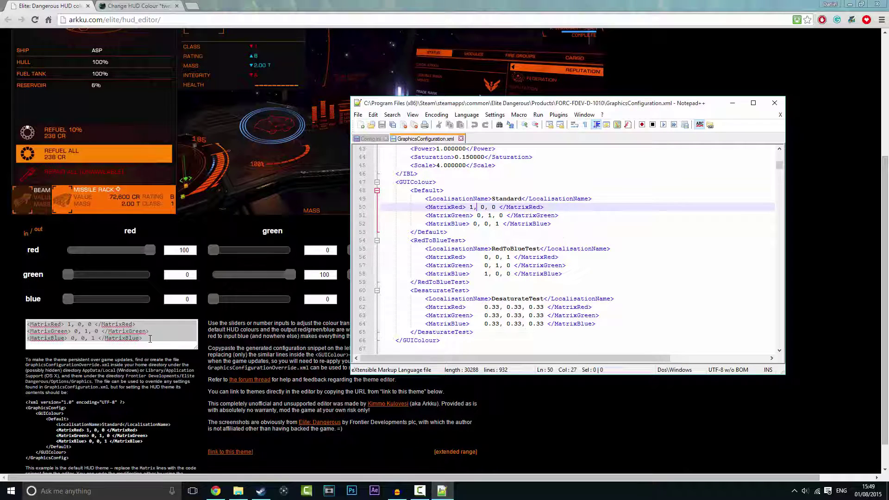
click(150, 339)
Set the HUD theme's red input to 84 green and 67 blue, green input to 2 green and 58 blue, and blue input to 40 blue
scroll(376, 170, up, 4)
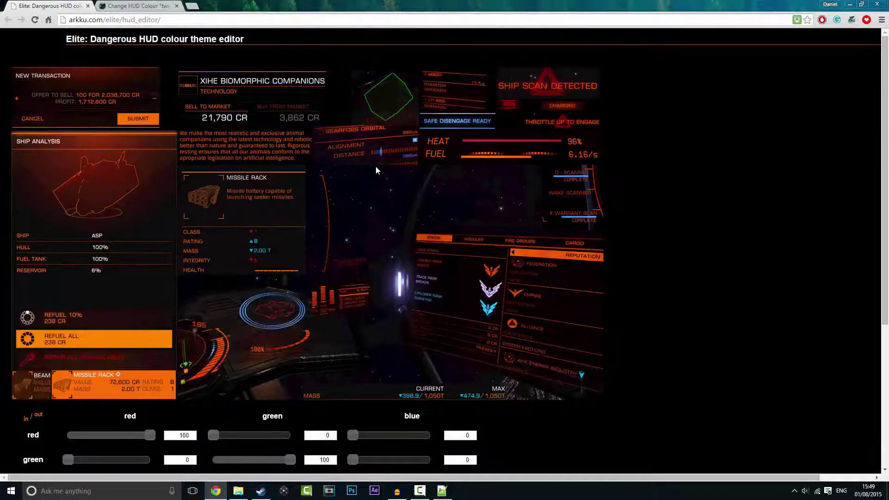
scroll(385, 234, down, 4)
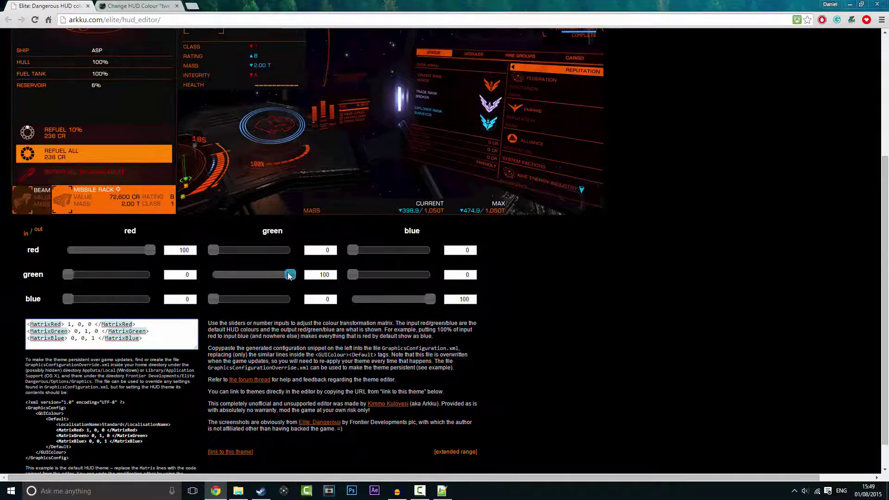
drag(290, 275, 287, 251)
drag(353, 250, 405, 251)
drag(353, 275, 398, 274)
drag(429, 299, 383, 299)
scroll(133, 278, up, 1)
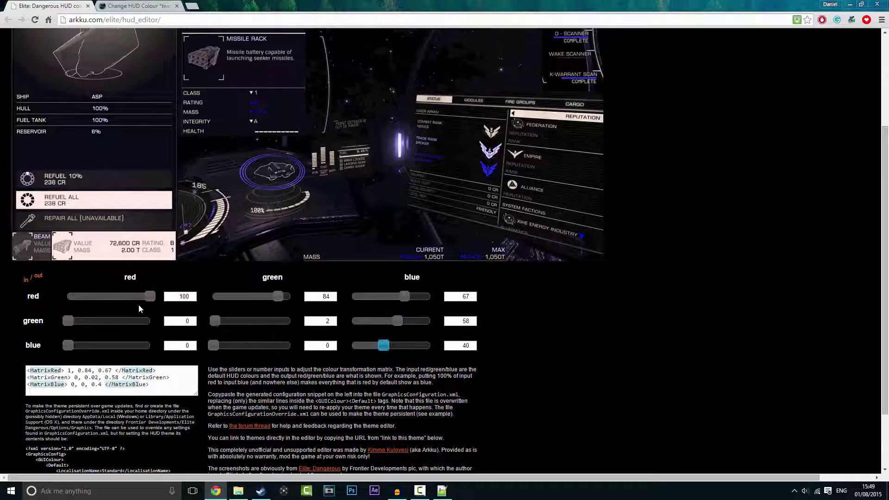
Set the HUD theme's red output to 48 for the red input and 78 for the green input
drag(150, 297, 130, 320)
click(71, 321)
mouse_move(68, 345)
mouse_down()
mouse_move(125, 343)
mouse_move(73, 345)
mouse_up()
scroll(369, 161, up, 1)
scroll(368, 161, down, 2)
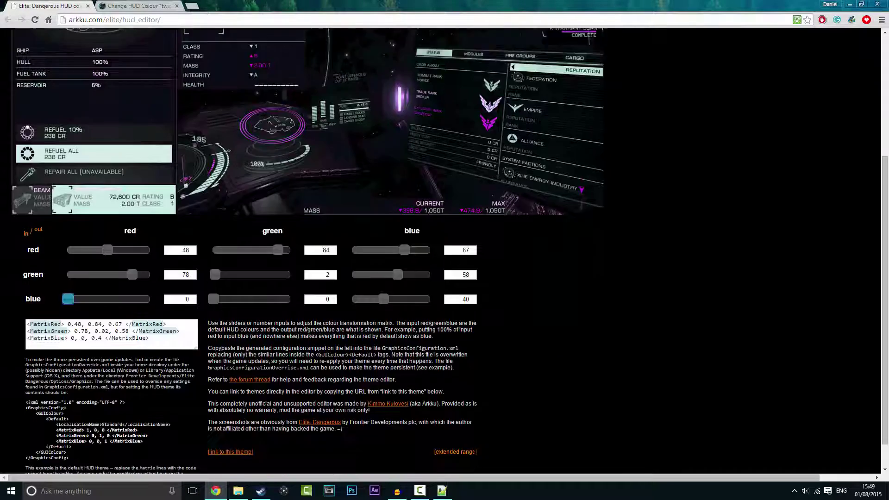
scroll(369, 161, up, 3)
Replace the three Default matrix lines in GraphicsConfiguration.xml with the snippet generated by the HUD theme editor
scroll(346, 118, down, 4)
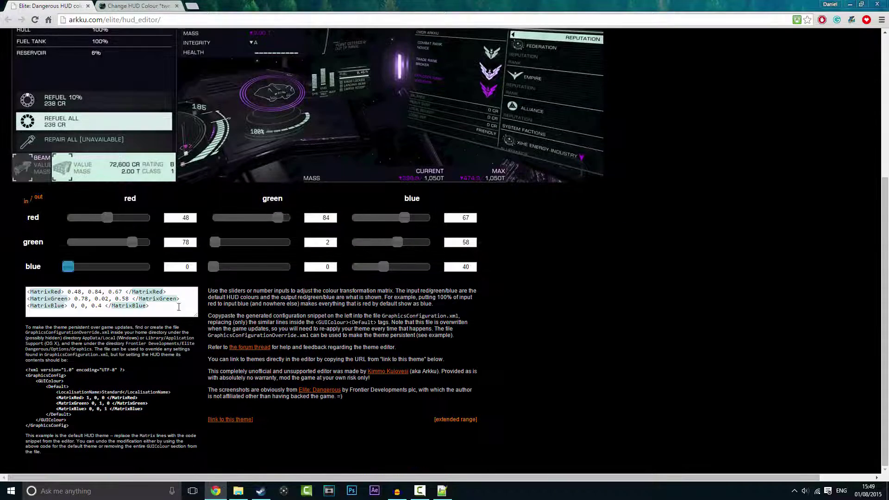
drag(151, 308, 15, 283)
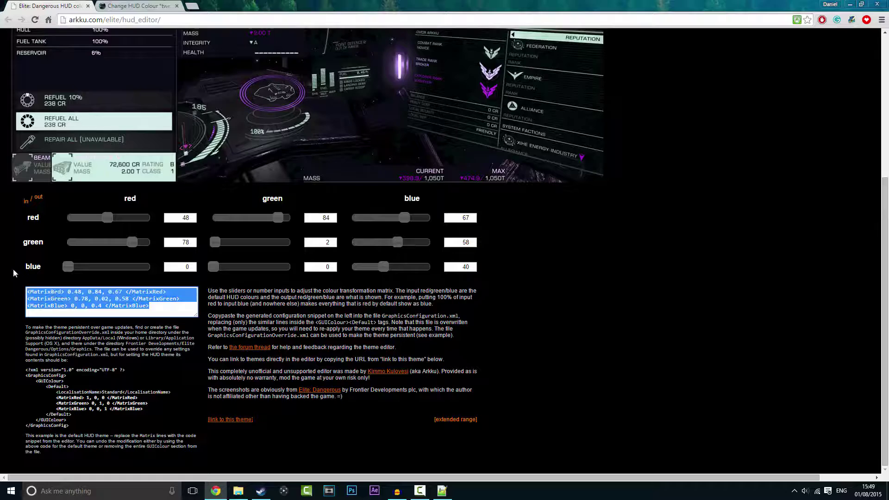
key(ctrl+c)
click(441, 490)
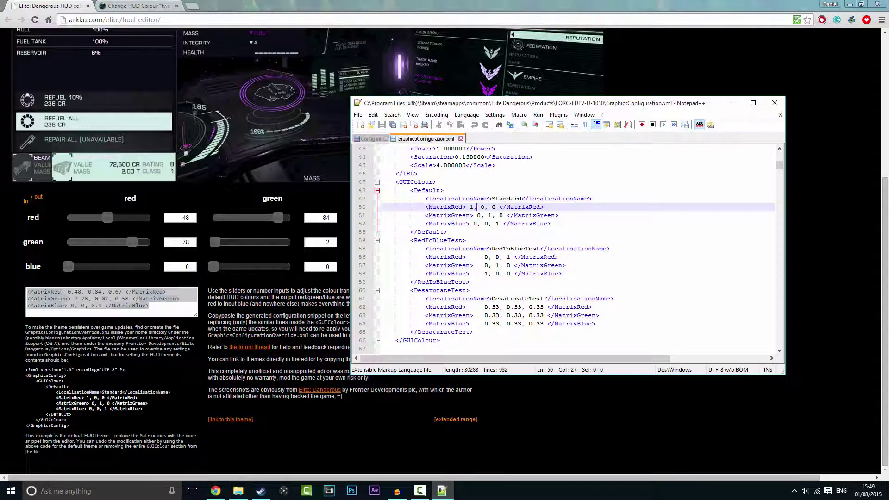
drag(435, 209, 551, 224)
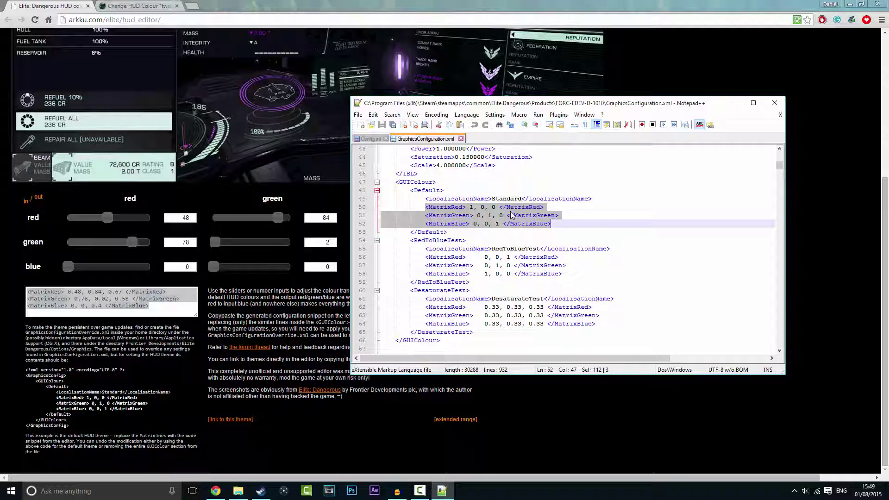
key(ctrl+v)
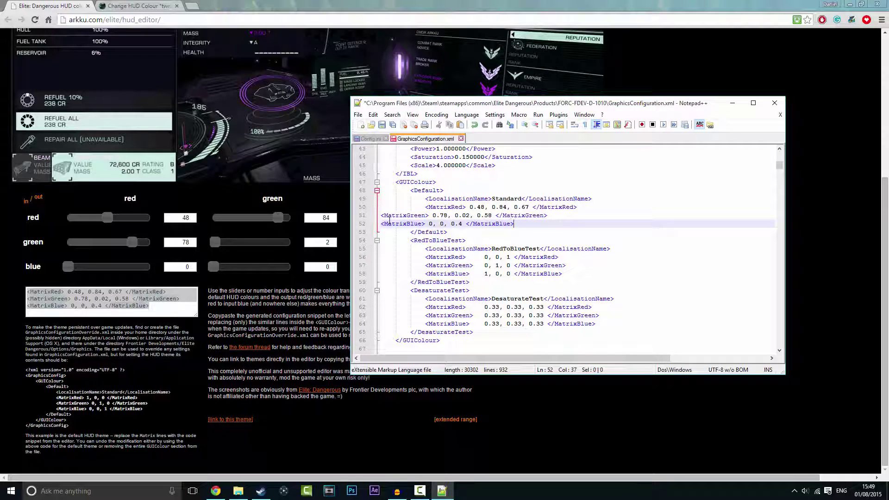
Indent the pasted MatrixGreen and MatrixBlue lines to align with the MatrixRed line
click(376, 217)
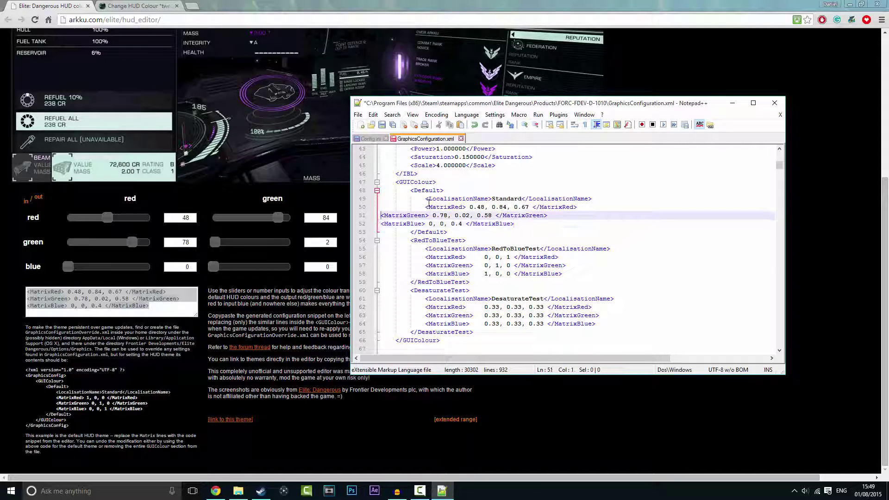
key(Tab)
key(Tab)
key(Tab)
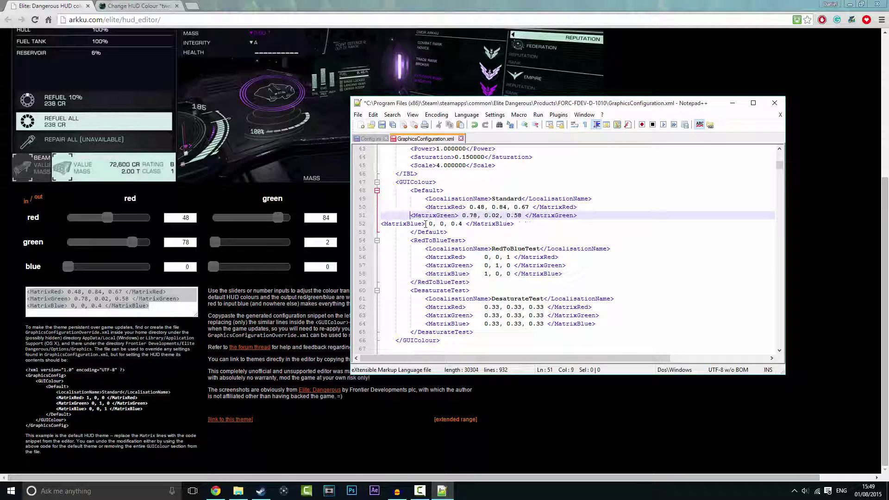
click(383, 225)
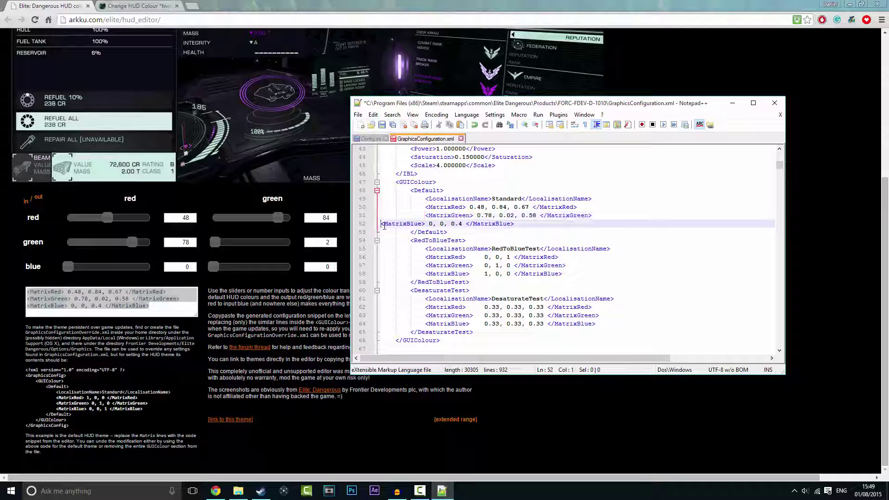
key(Tab)
key(Tab)
key(Tab)
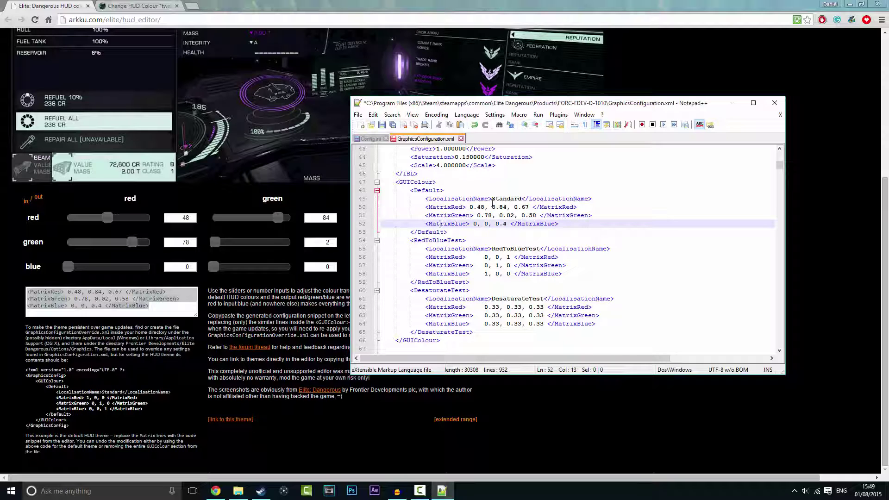
scroll(312, 168, up, 4)
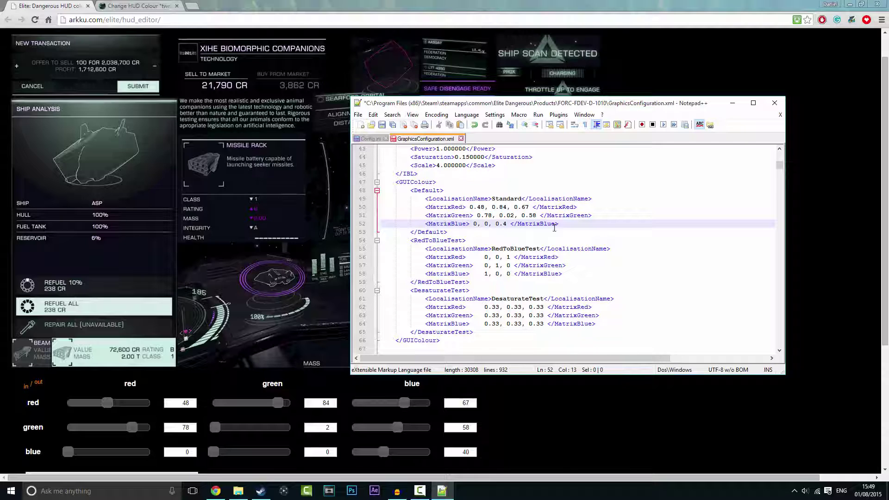
Replace the custom Default matrix lines in GraphicsConfiguration.xml with the MATRIX 80's REVIVAL lines copied from the forum thread
drag(584, 226, 420, 206)
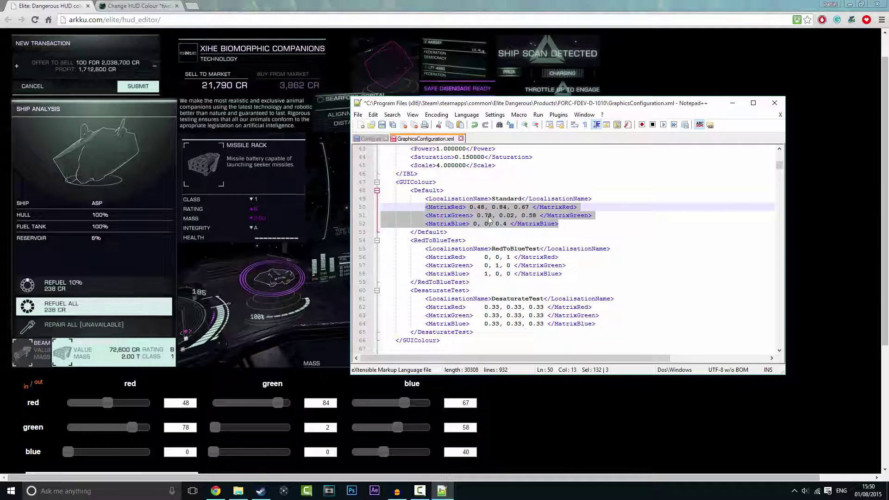
key(Delete)
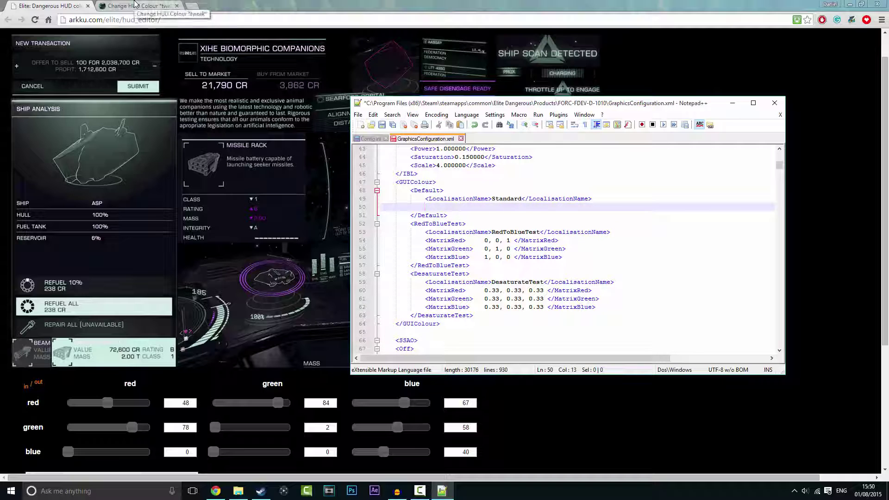
click(135, 5)
click(157, 298)
click(157, 299)
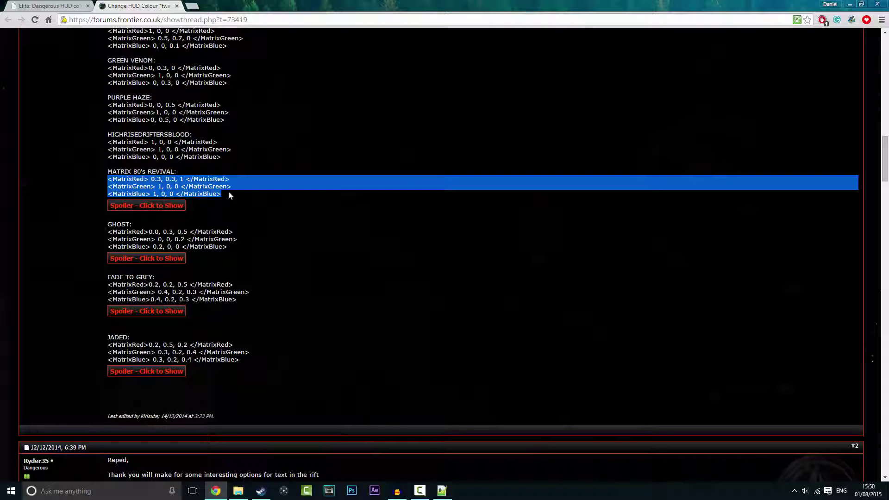
click(442, 491)
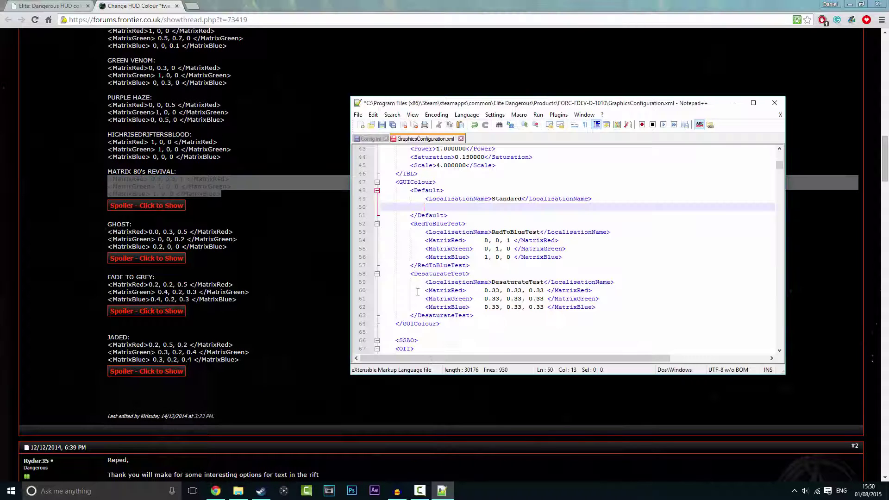
key(ctrl+v)
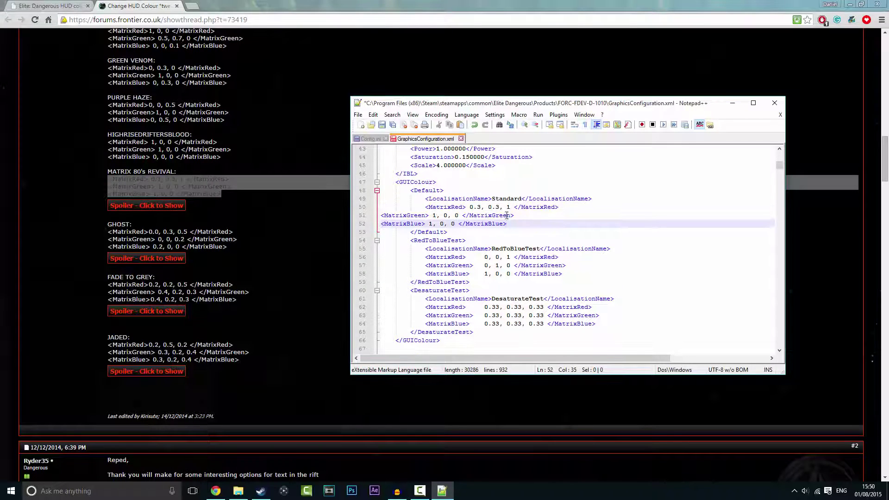
Indent the MATRIX 80's REVIVAL green and blue lines to match the red line and save GraphicsConfiguration.xml
click(382, 215)
key(Tab)
key(Tab)
key(Tab)
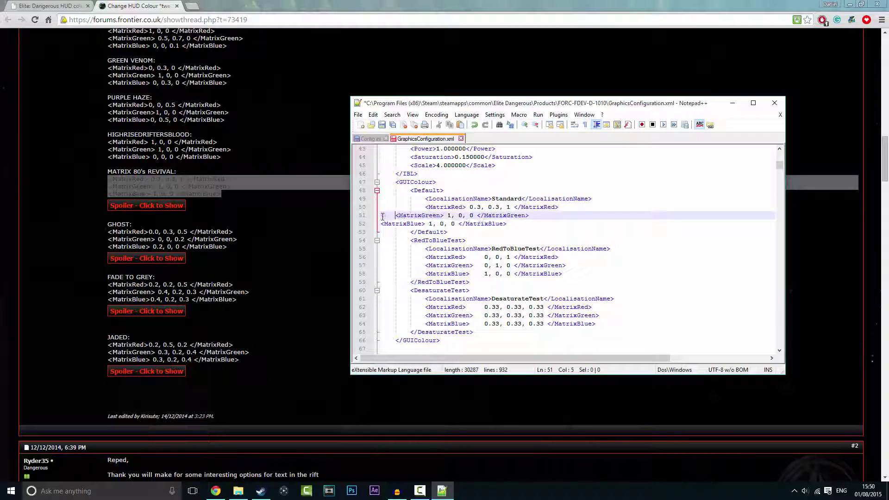
click(383, 224)
key(Tab)
key(Tab)
key(Tab)
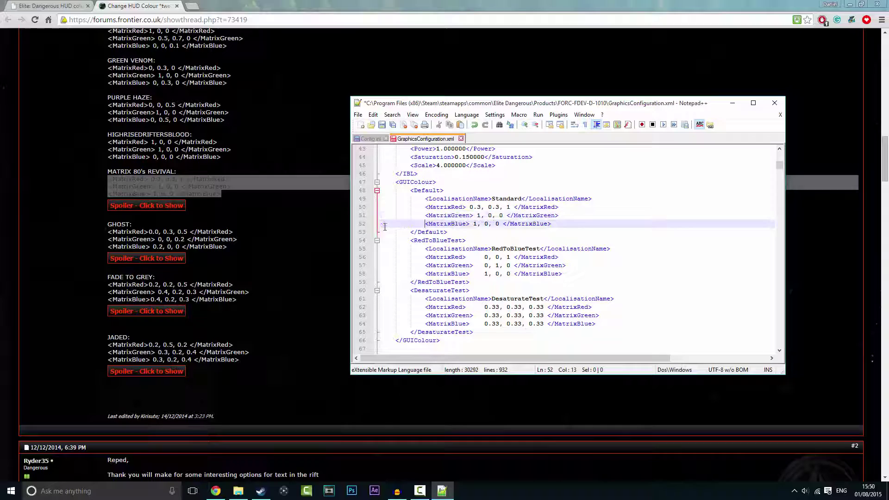
click(381, 125)
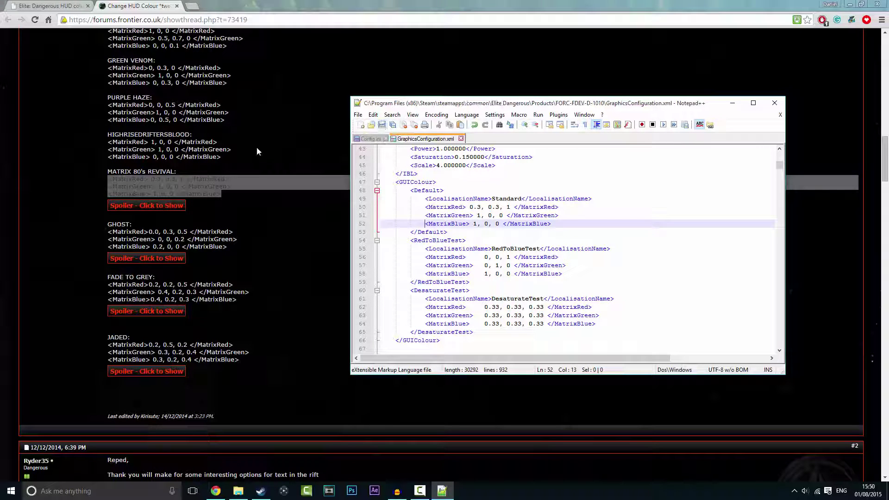
Replace the HUD theme editor's snippet in Chrome with the MATRIX 80's REVIVAL matrix lines and inspect the preview
click(60, 5)
scroll(118, 381, down, 3)
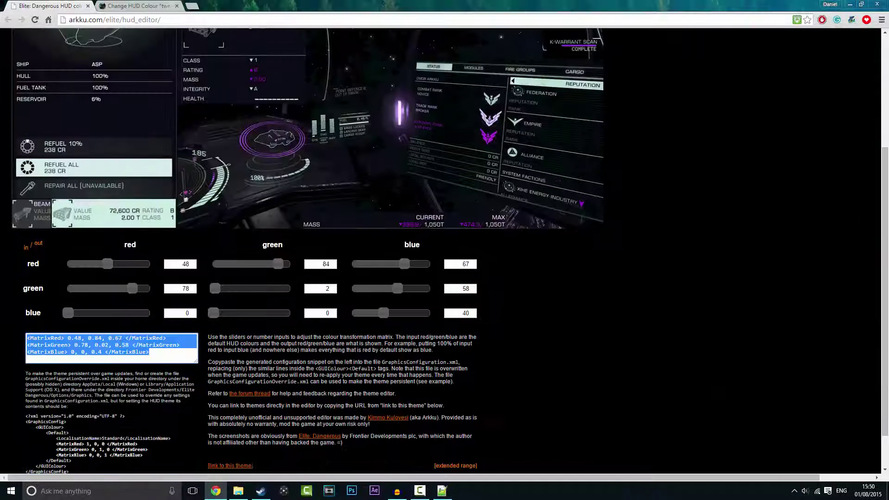
key(ctrl+v)
scroll(153, 357, up, 2)
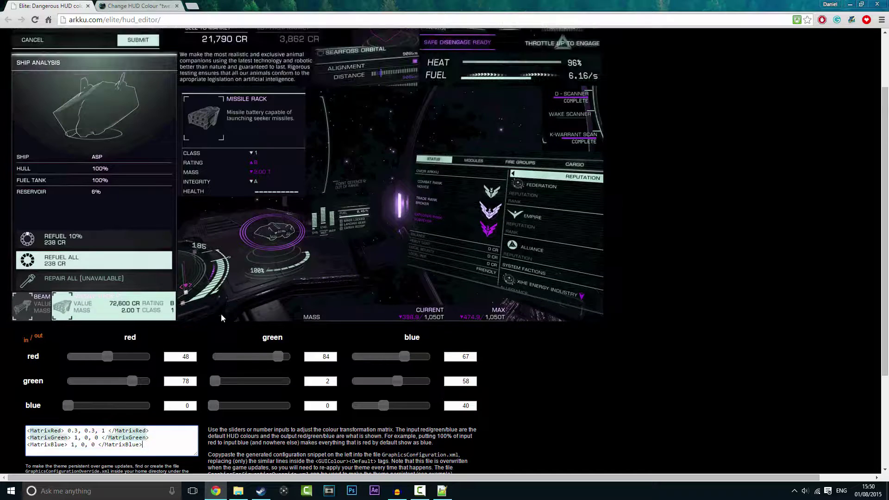
click(218, 330)
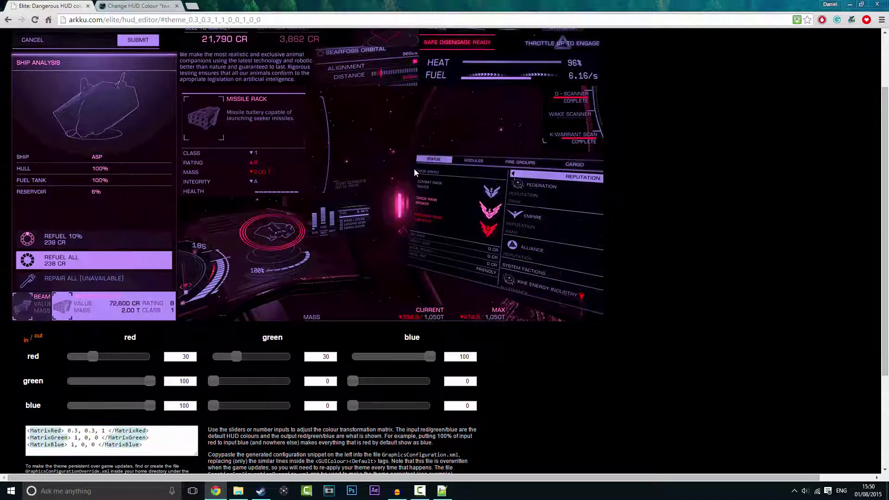
scroll(399, 165, up, 2)
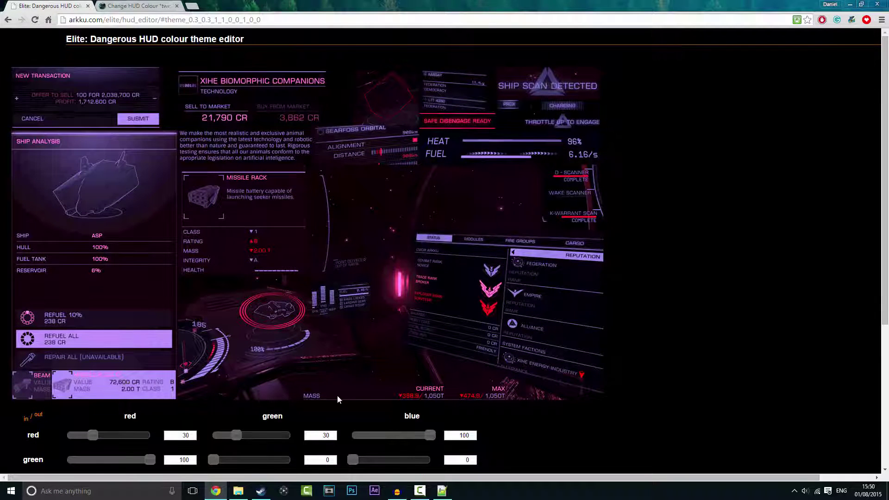
scroll(337, 395, down, 1)
Set the theme's green output for the red input to 31 and glance back at the forum presets
mouse_move(237, 389)
mouse_down()
mouse_move(246, 383)
mouse_move(238, 389)
mouse_up()
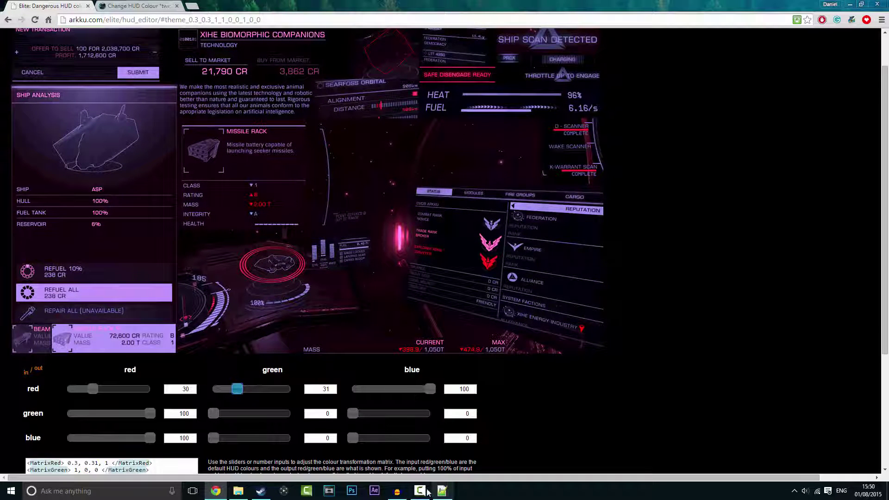
scroll(324, 232, up, 1)
click(164, 6)
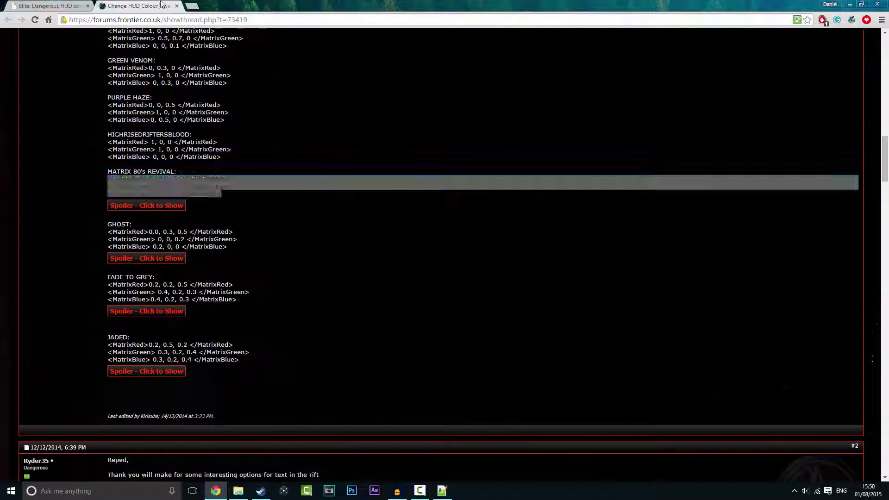
click(80, 5)
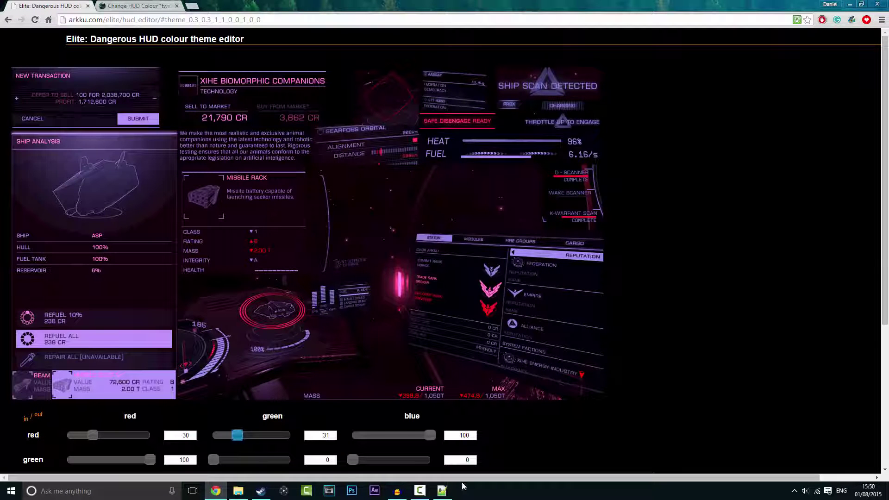
Review the saved Default matrix lines in GraphicsConfiguration.xml and close Notepad++
mouse_move(442, 491)
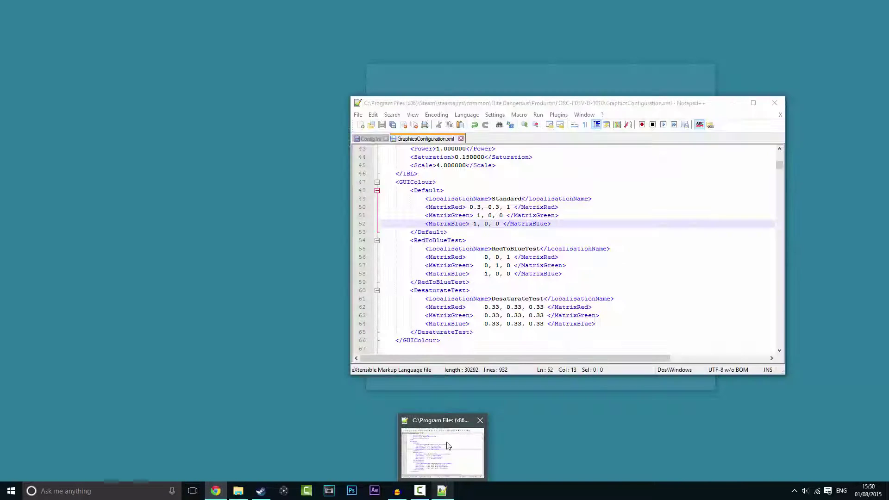
click(447, 445)
drag(681, 104, 654, 70)
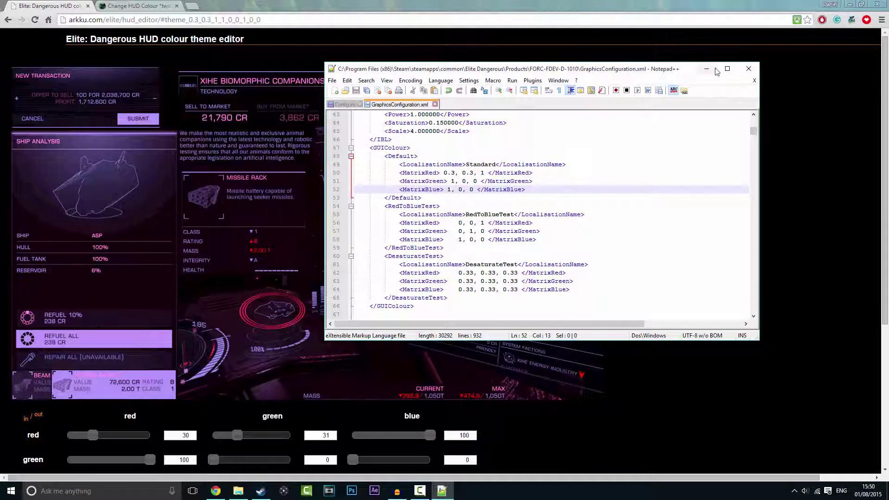
click(748, 69)
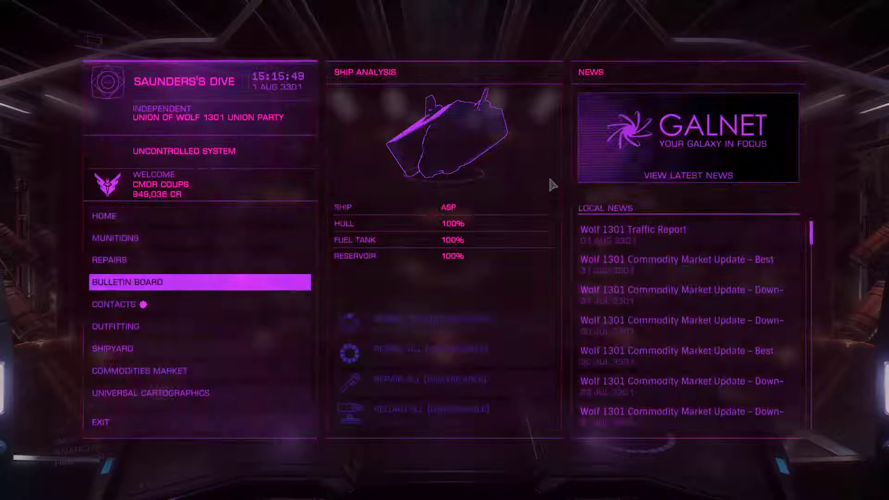
In Elite: Dangerous, view the station's Bulletin Board and the cockpit's Navigation and Transactions panel in the new HUD colours
key(space)
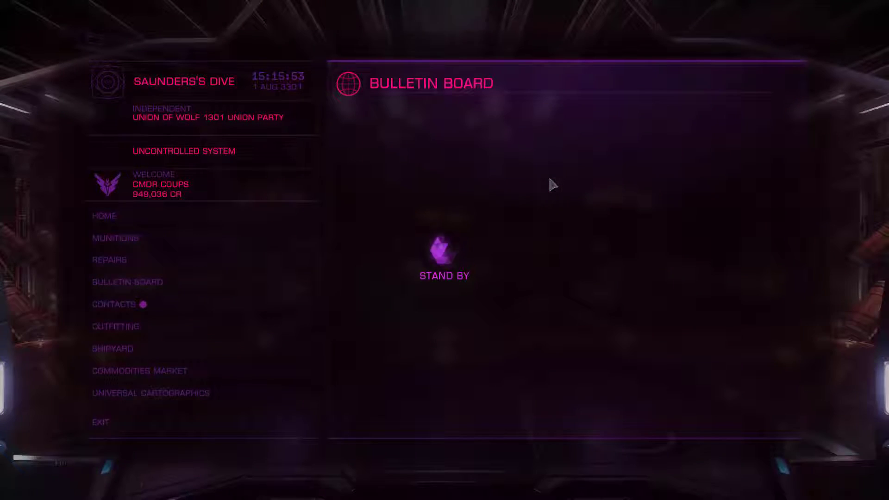
key(1)
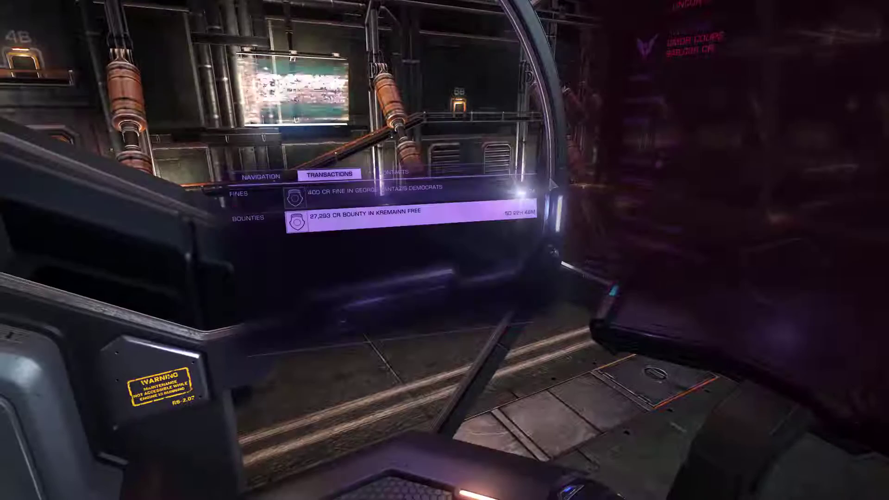
key(e)
key(q)
key(q)
key(1)
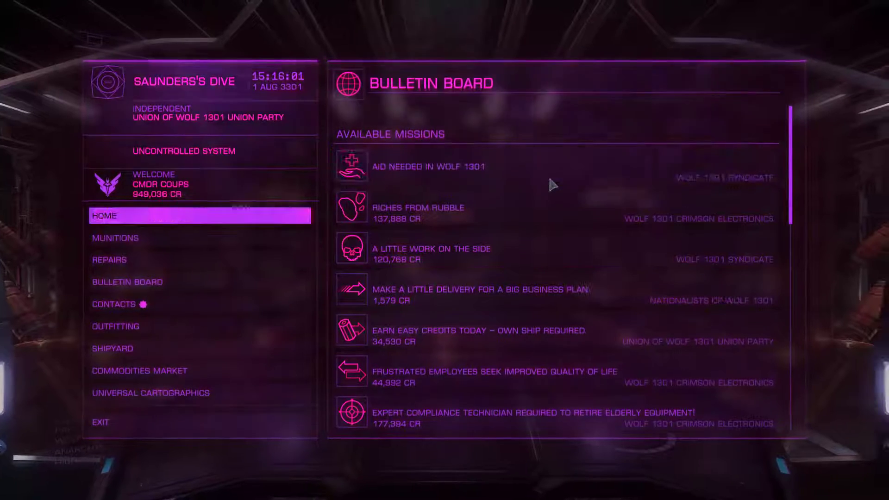
Browse the station's Commodities Market down to Performance Enhancers to check the new colours, and return to the cockpit
key(space)
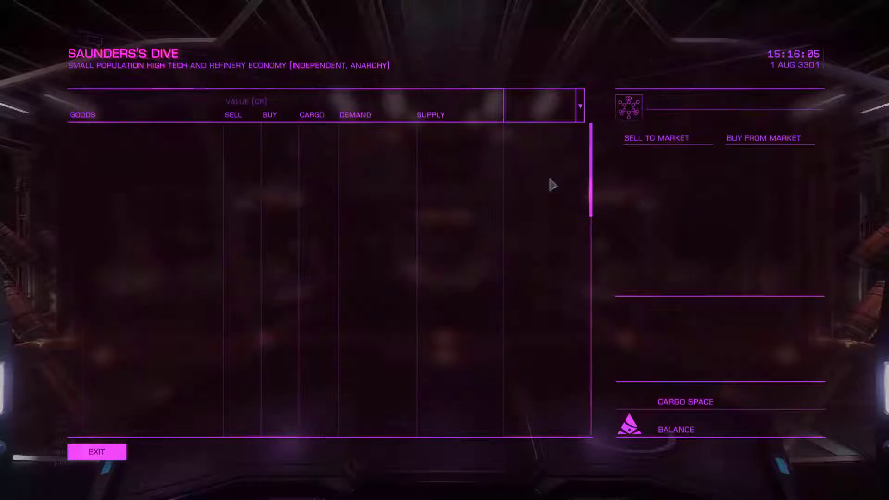
key(s)
key(s)
key(s)
key(s)
key(s)
key(s)
key(s)
key(s)
key(s)
key(s)
key(s)
key(s)
key(s)
key(s)
key(s)
key(s)
key(s)
key(s)
key(s)
key(s)
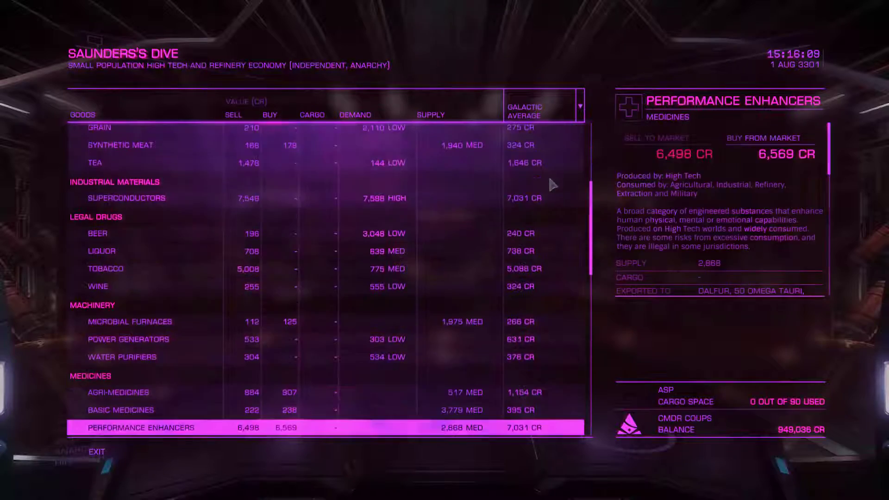
key(BackSpace)
key(BackSpace)
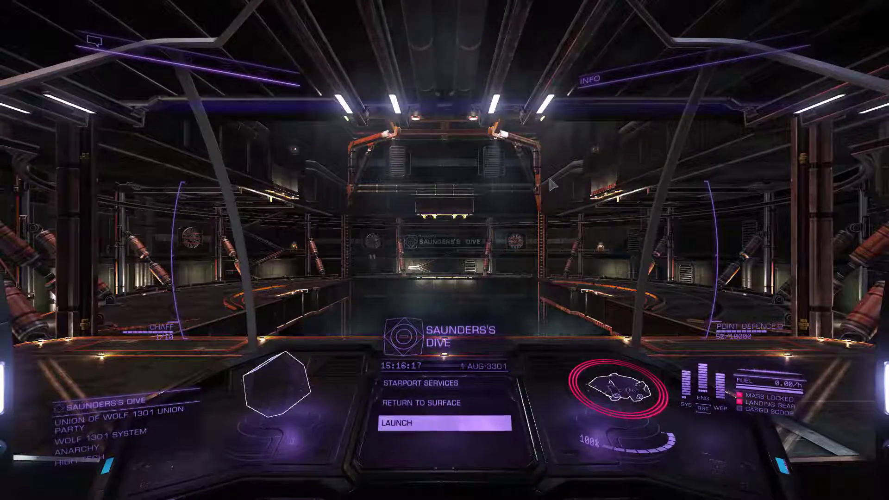
Look through the pages of the ship's Status panel in the new HUD colours and return to the forward view
key(4)
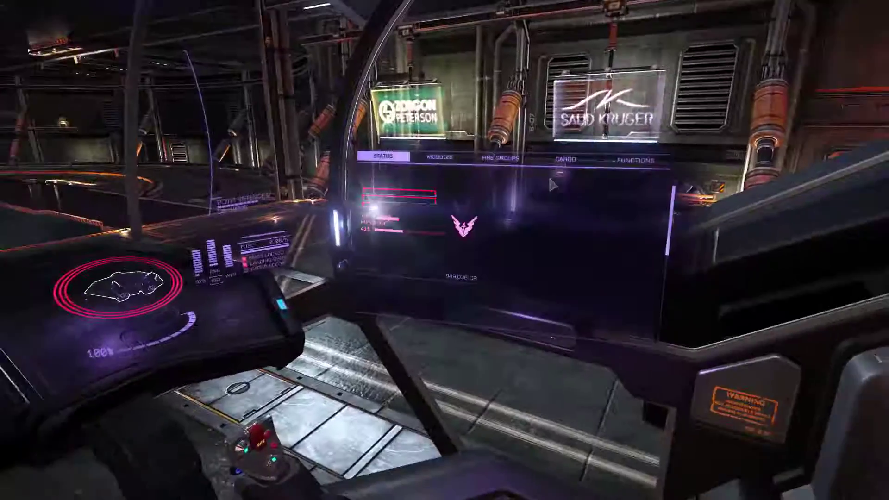
key(e)
key(e)
key(e)
key(4)
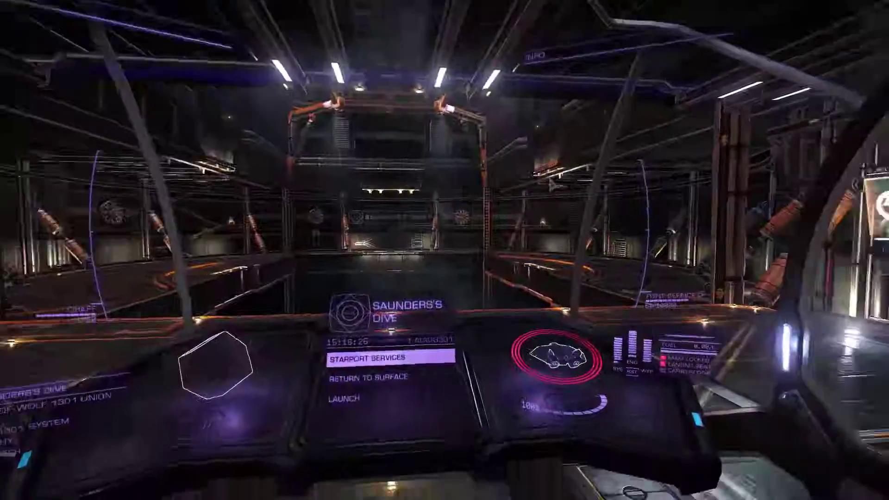
key(4)
key(4)
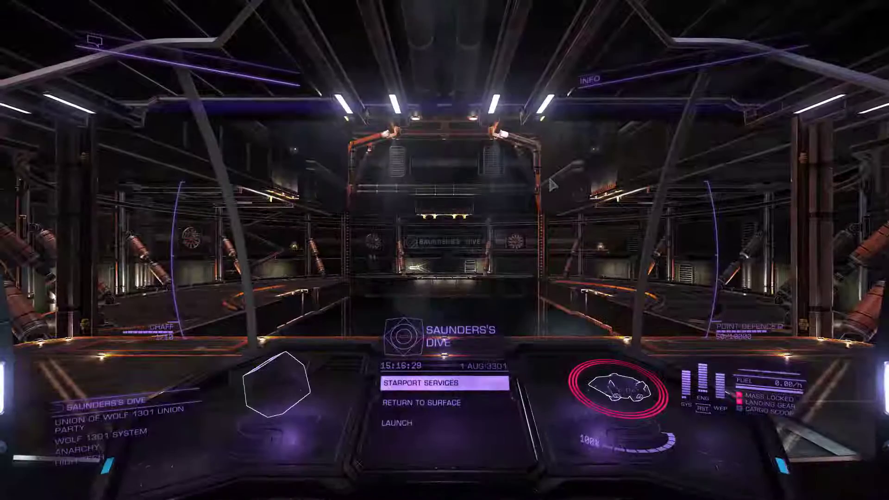